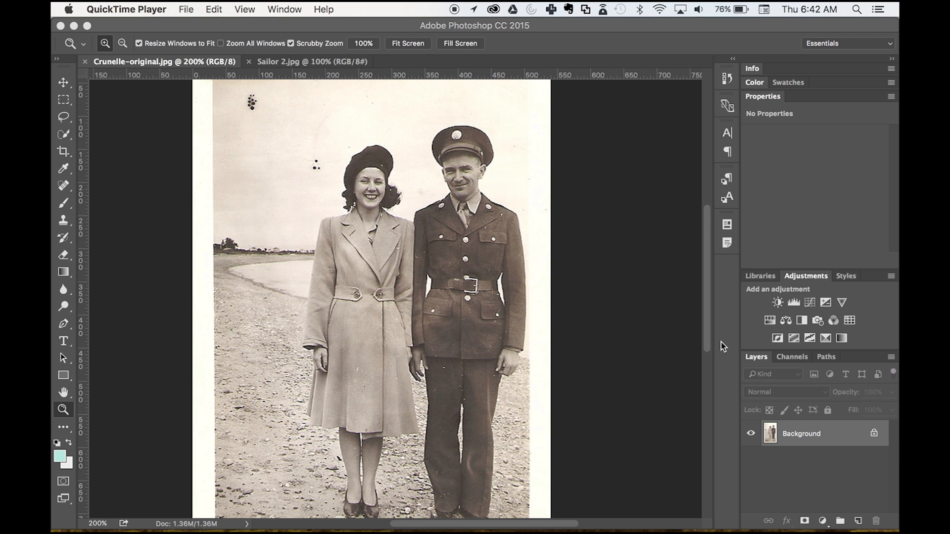
- Convert the Background to a regular layer and add a Black & White adjustment with Reds 68, Yellows 99 and Greens 16
{"action": "double_click", "coordinate": [842, 435]}
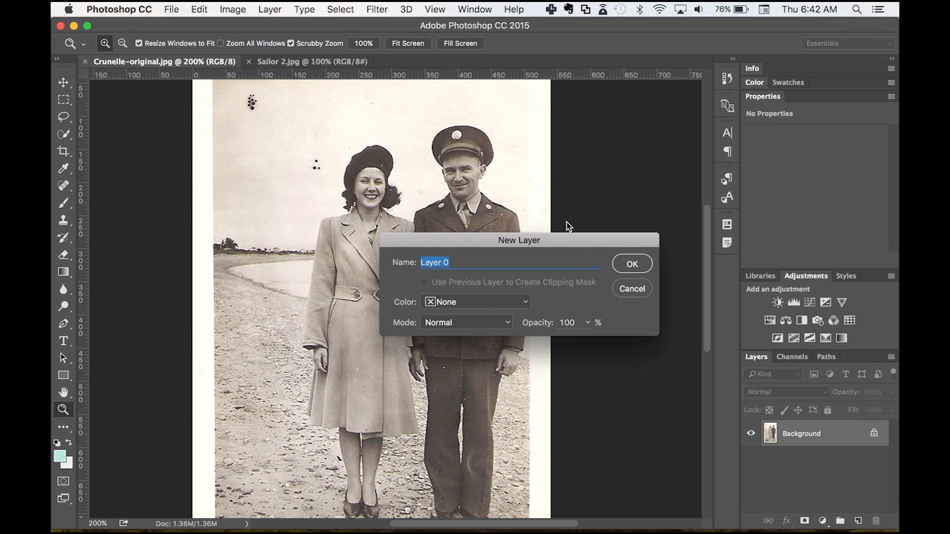
{"action": "left_click", "coordinate": [643, 267]}
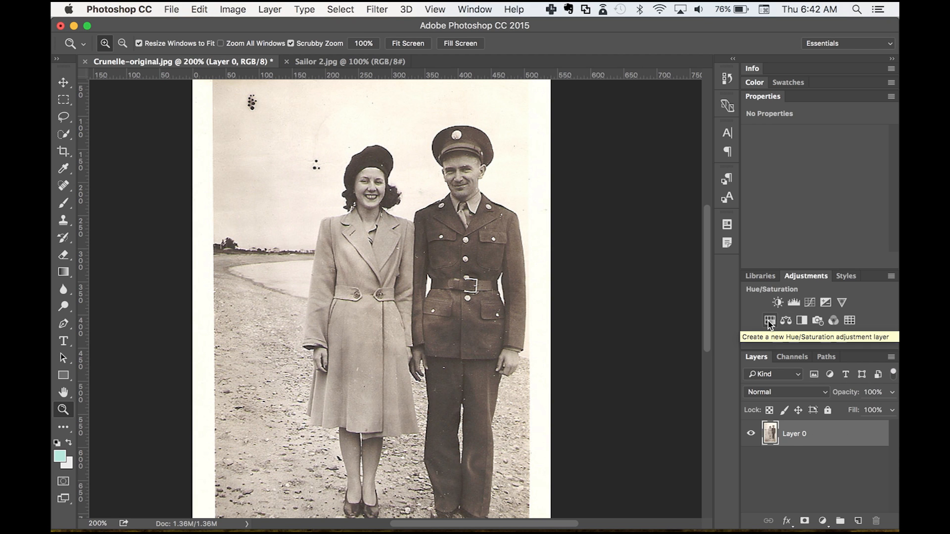
{"action": "left_click", "coordinate": [802, 321]}
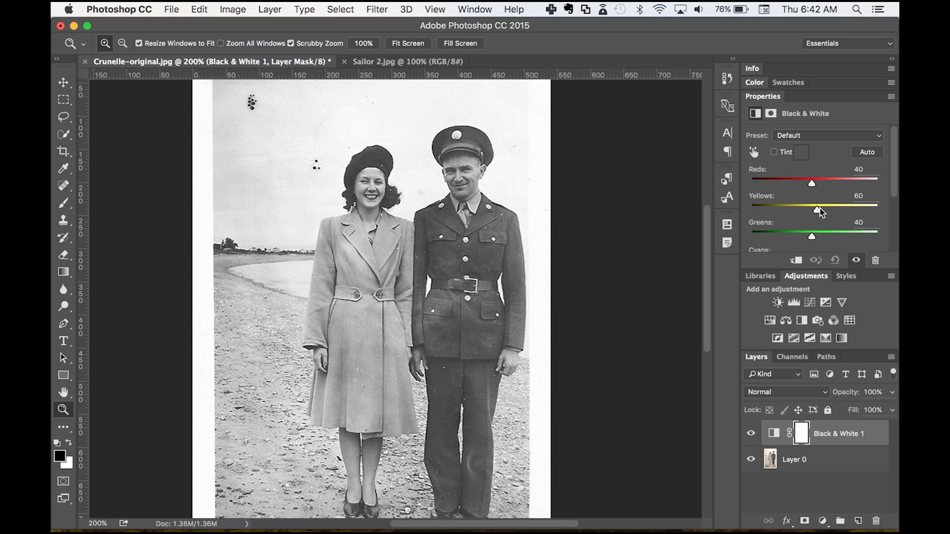
{"action": "left_click_drag", "start_coordinate": [812, 239], "coordinate": [819, 186]}
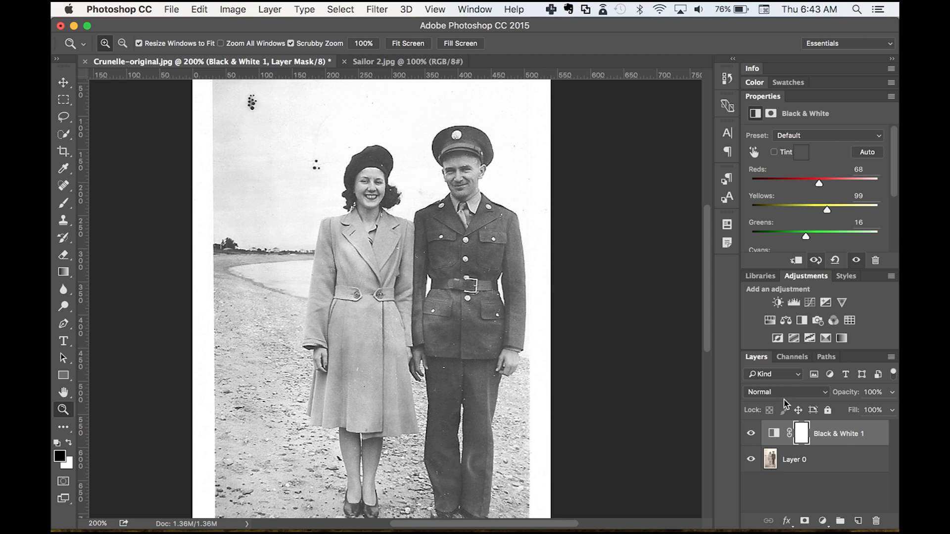
- Compare the photo with and without the Black & White adjustment layer
{"action": "left_click", "coordinate": [834, 465]}
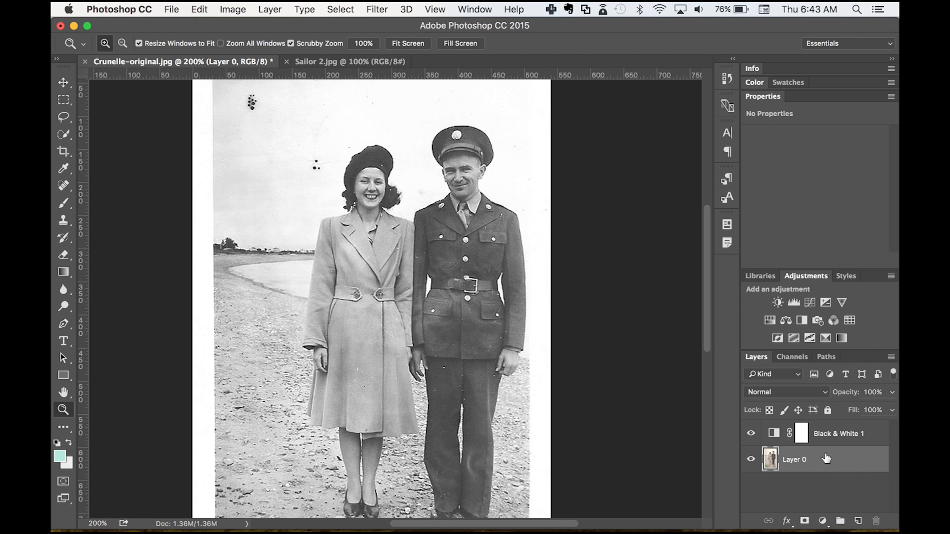
{"action": "left_click", "coordinate": [878, 429]}
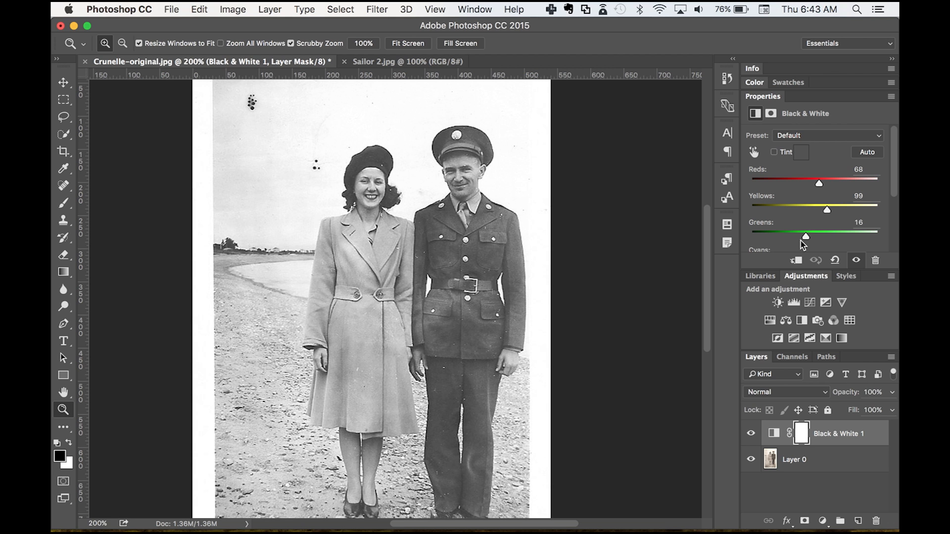
{"action": "left_click", "coordinate": [752, 435]}
{"action": "left_click", "coordinate": [751, 435]}
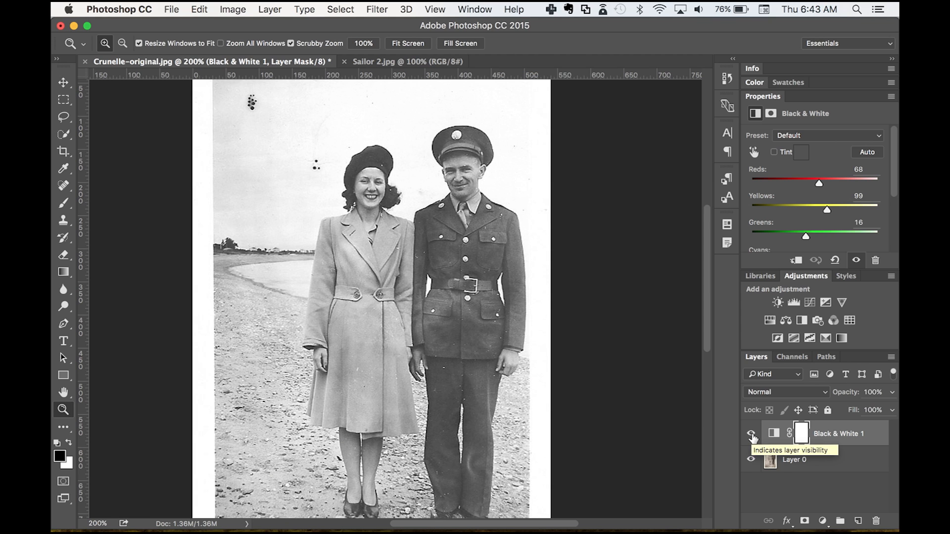
{"action": "left_click", "coordinate": [811, 485]}
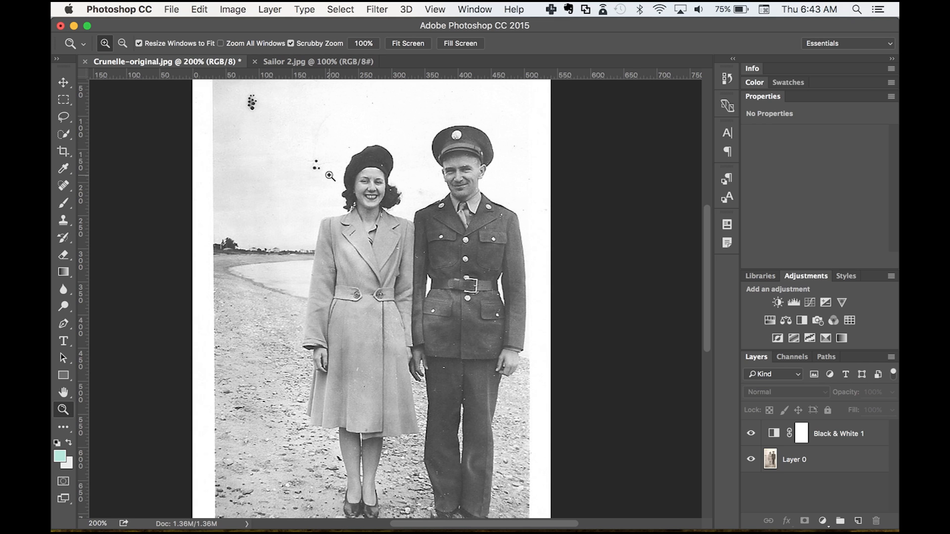
- Select the photo layer and activate the Spot Healing Brush
{"action": "left_click", "coordinate": [808, 465]}
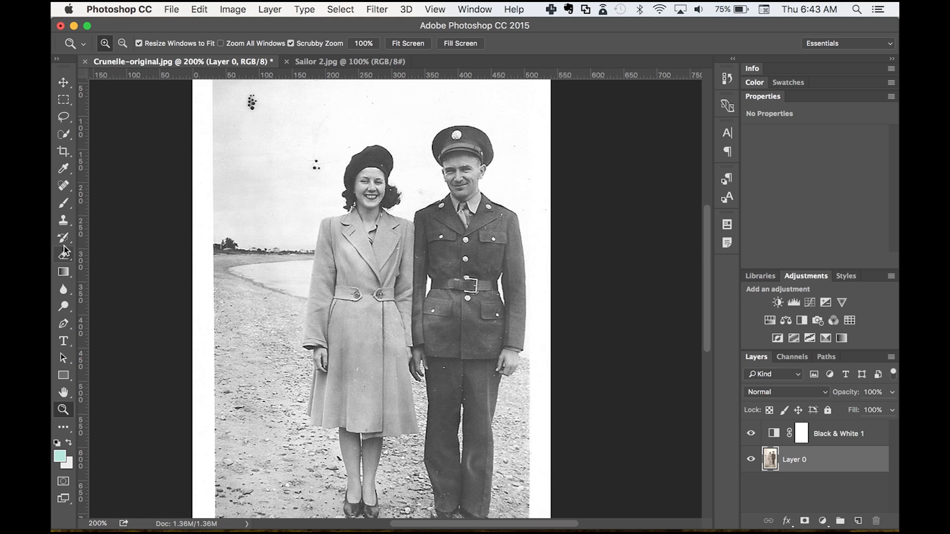
{"action": "left_click", "coordinate": [69, 140]}
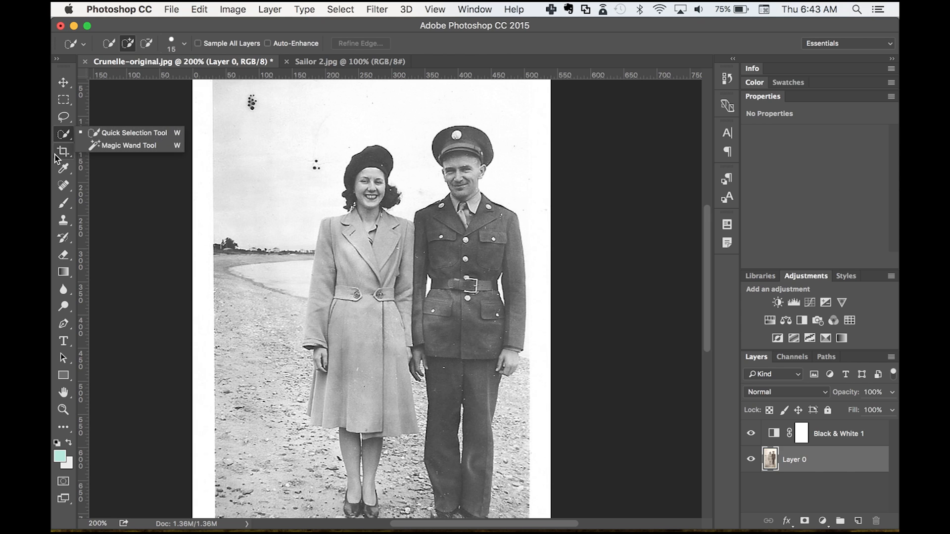
{"action": "left_click", "coordinate": [63, 186]}
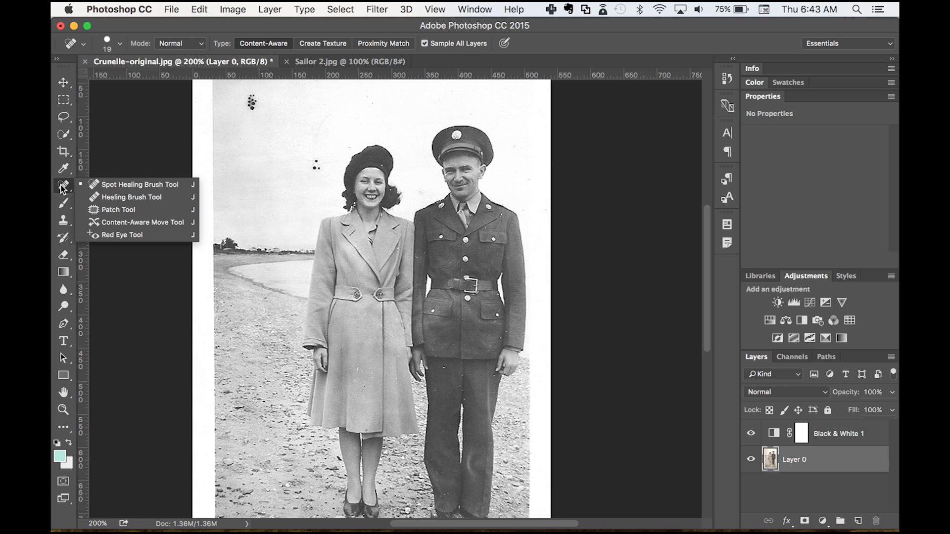
{"action": "left_click", "coordinate": [131, 184]}
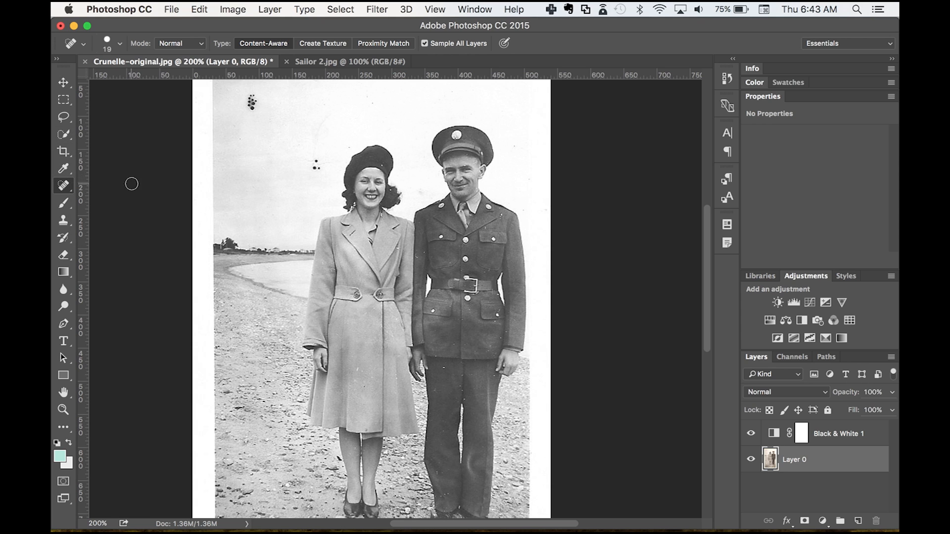
- Try to heal the cluster of dark spots in the upper sky directly on the photo layer
{"action": "left_click", "coordinate": [252, 104]}
{"action": "left_click", "coordinate": [250, 98]}
{"action": "left_click", "coordinate": [254, 97]}
- Delete all the Spot Healing Brush strokes made on the photo layer from the history
{"action": "left_click", "coordinate": [727, 78]}
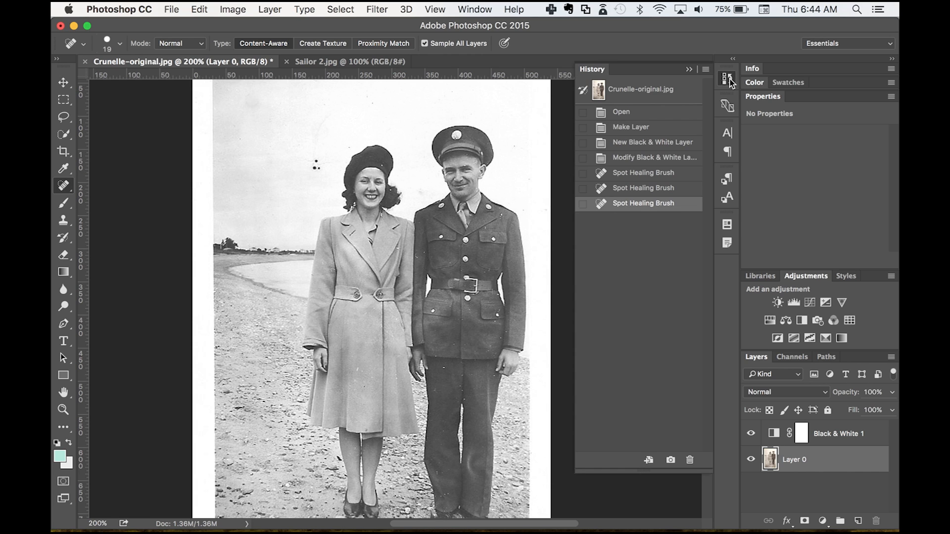
{"action": "left_click", "coordinate": [643, 173]}
{"action": "mouse_move", "coordinate": [659, 176]}
{"action": "left_mouse_down"}
{"action": "mouse_move", "coordinate": [665, 459]}
{"action": "mouse_move", "coordinate": [694, 463]}
{"action": "left_mouse_up"}
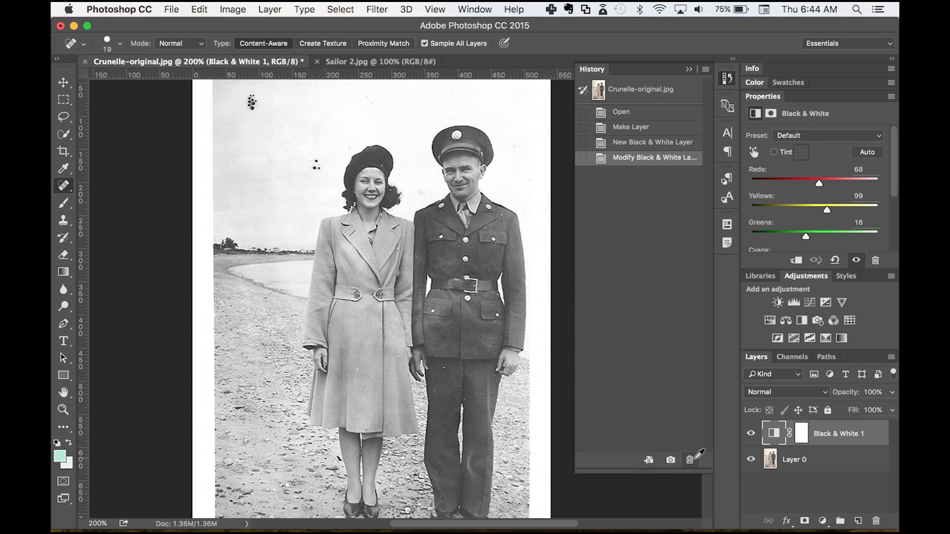
- Add an empty layer above the Black & White adjustment and heal the small dark specks beside the woman's beret with a size 8 brush
{"action": "left_click", "coordinate": [816, 492]}
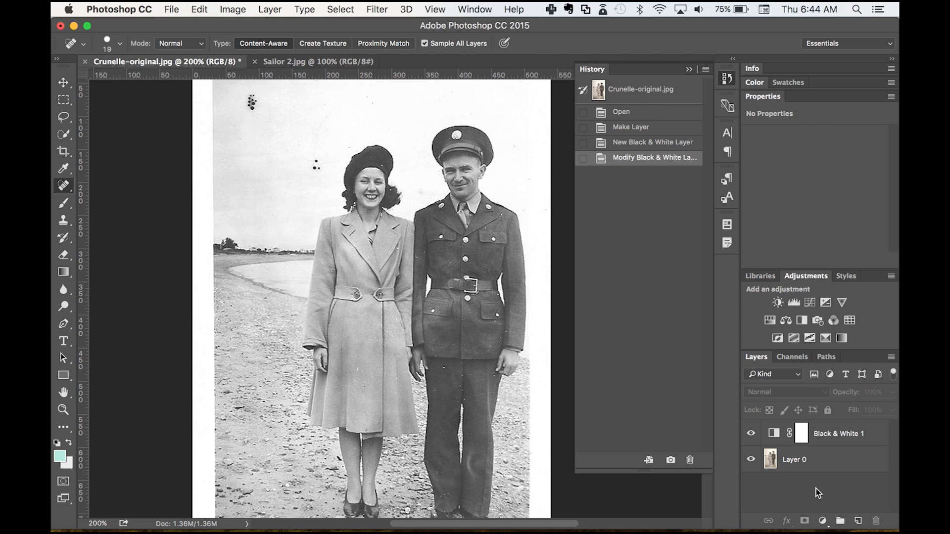
{"action": "left_click", "coordinate": [859, 522]}
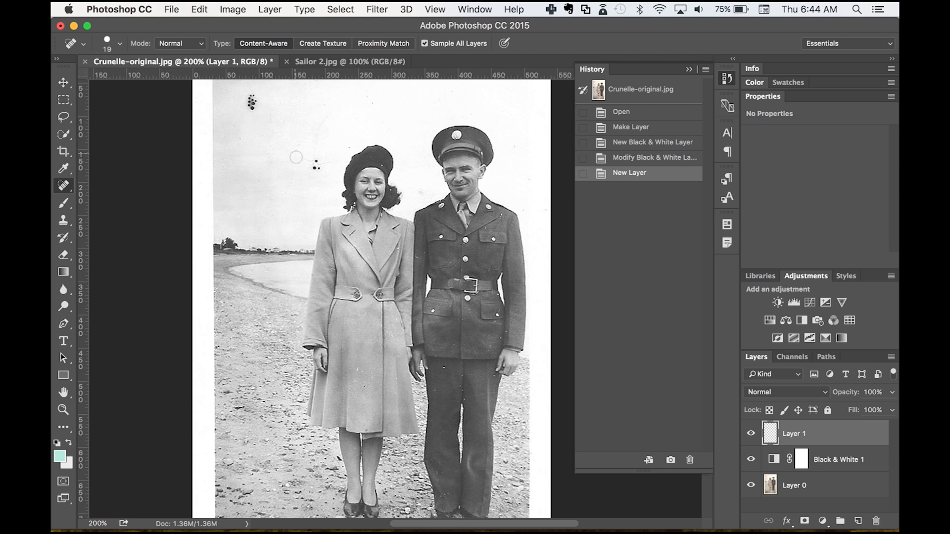
{"action": "key", "text": "bracketleft"}
{"action": "left_click", "coordinate": [315, 161]}
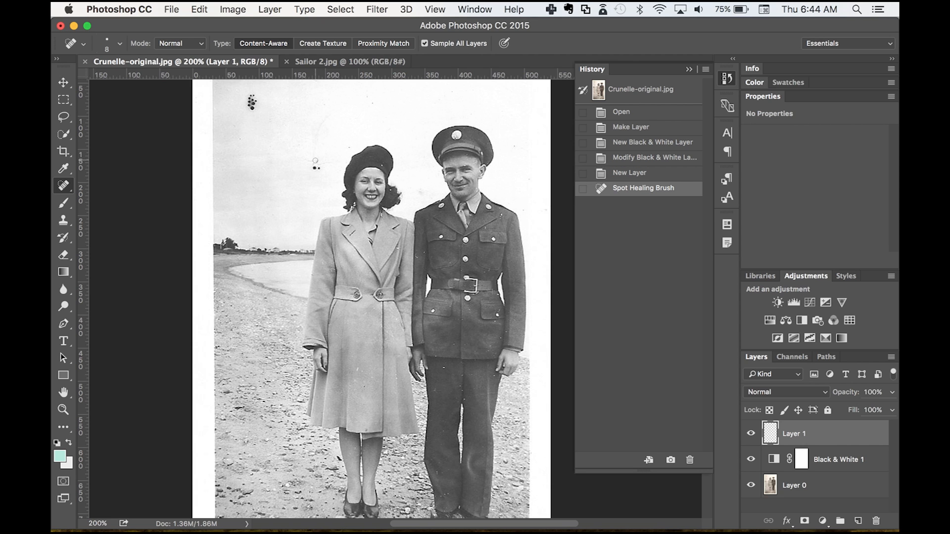
{"action": "left_click", "coordinate": [317, 164]}
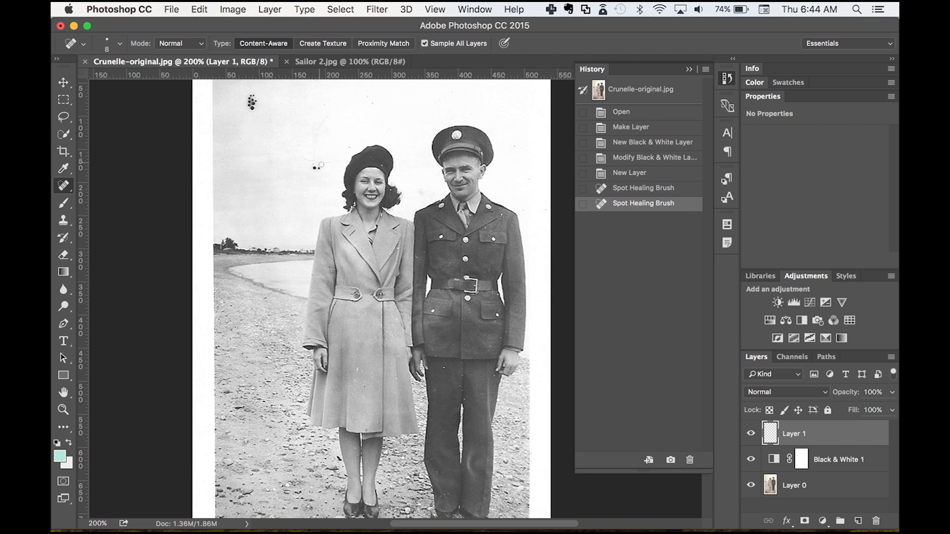
{"action": "left_click", "coordinate": [316, 168]}
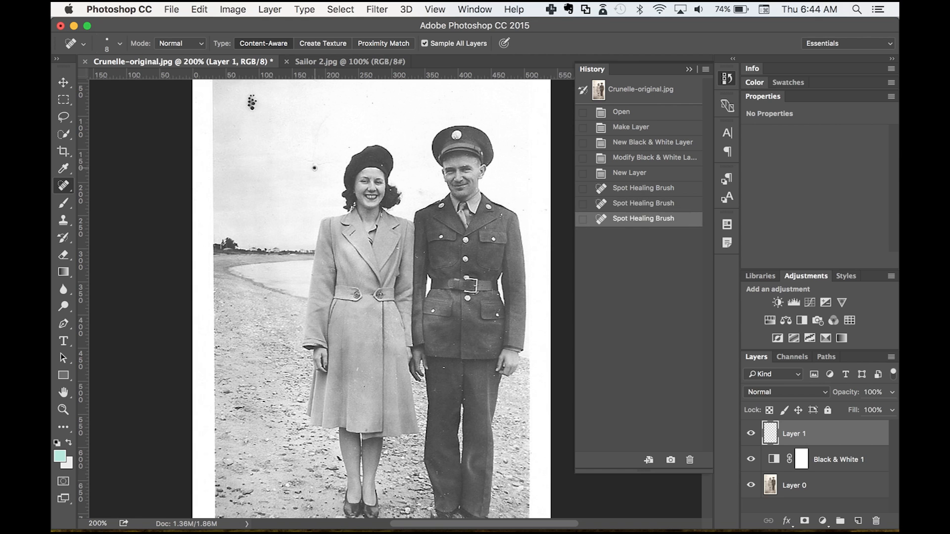
{"action": "left_click", "coordinate": [313, 168]}
{"action": "left_click", "coordinate": [300, 167]}
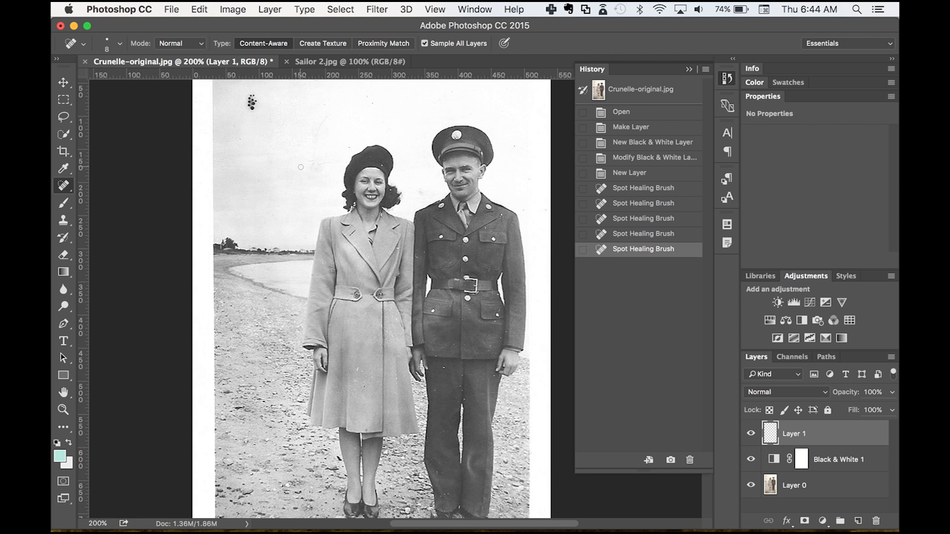
{"action": "left_click", "coordinate": [312, 175]}
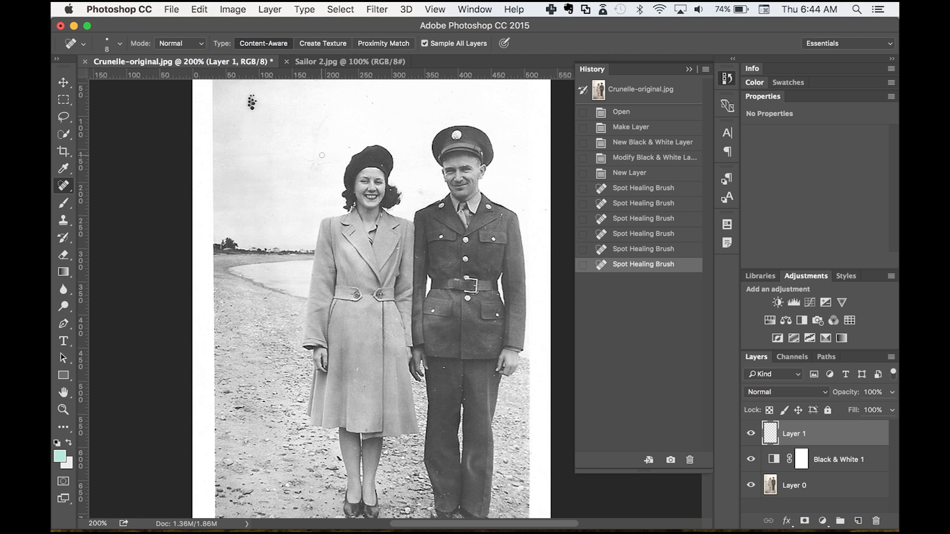
{"action": "left_click", "coordinate": [324, 155]}
{"action": "left_click", "coordinate": [349, 148]}
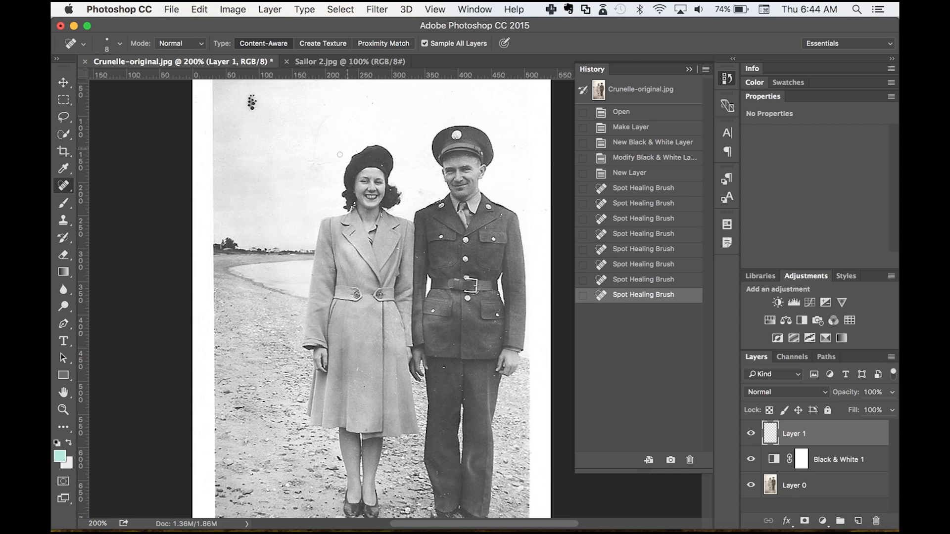
- Heal the speck near the photo's upper edge, and the dark spot cluster below it with the Spot Healing Brush enlarged to 40
{"action": "left_click", "coordinate": [252, 84]}
{"action": "key", "text": "bracketright"}
{"action": "key", "text": "bracketright"}
{"action": "key", "text": "bracketright"}
{"action": "key", "text": "bracketright"}
{"action": "key", "text": "bracketright"}
{"action": "key", "text": "bracketright"}
{"action": "key", "text": "bracketright"}
{"action": "key", "text": "bracketright"}
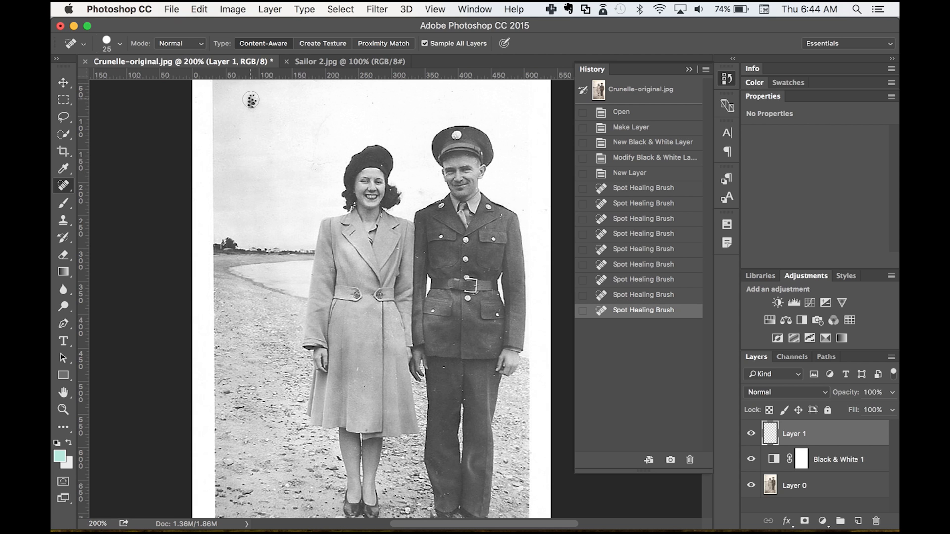
{"action": "left_click", "coordinate": [251, 101]}
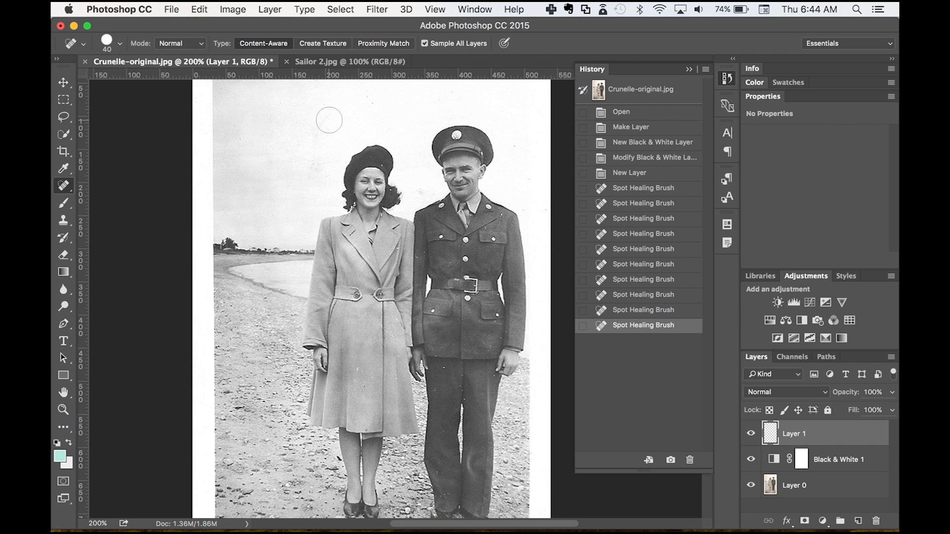
- Heal the small blemishes on the soldier's trousers, jacket and sleeve with the Spot Healing Brush reduced to size 9
{"action": "key", "text": "bracketleft"}
{"action": "key", "text": "bracketleft"}
{"action": "key", "text": "bracketleft"}
{"action": "key", "text": "bracketleft"}
{"action": "key", "text": "bracketleft"}
{"action": "key", "text": "bracketleft"}
{"action": "key", "text": "bracketleft"}
{"action": "left_click", "coordinate": [444, 368]}
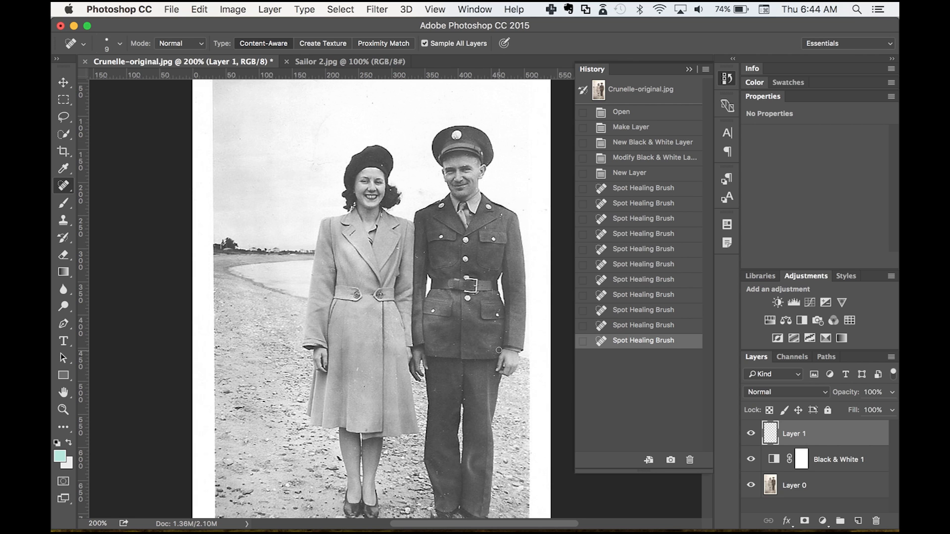
{"action": "left_click", "coordinate": [474, 310]}
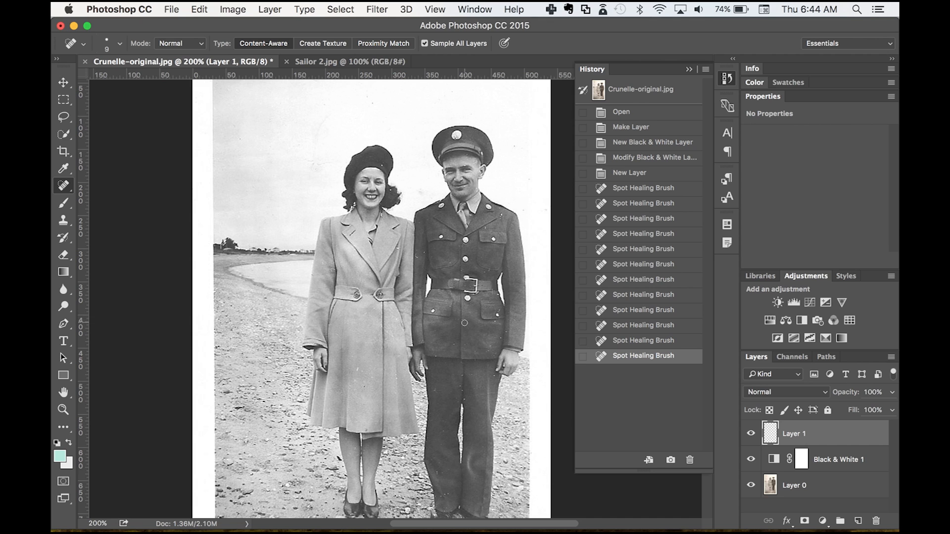
{"action": "left_click", "coordinate": [501, 213]}
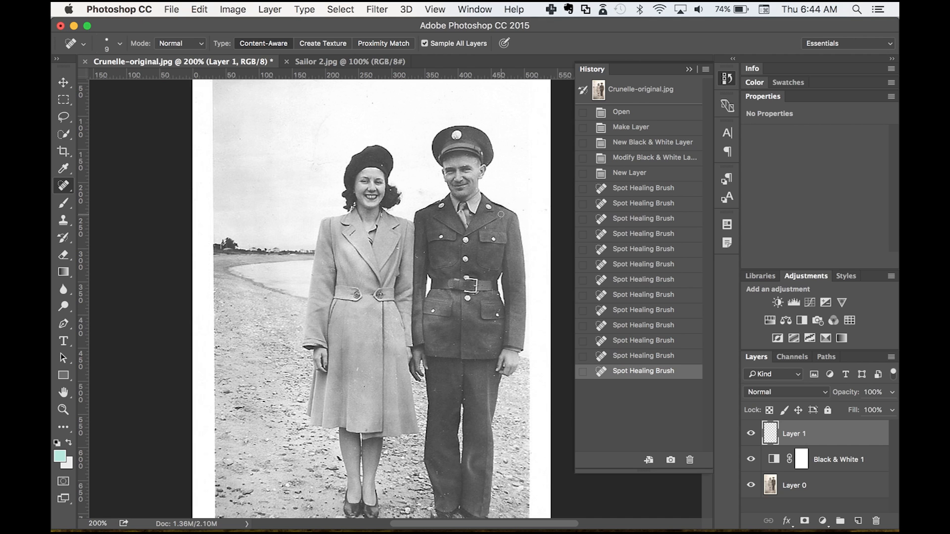
{"action": "left_click", "coordinate": [416, 257]}
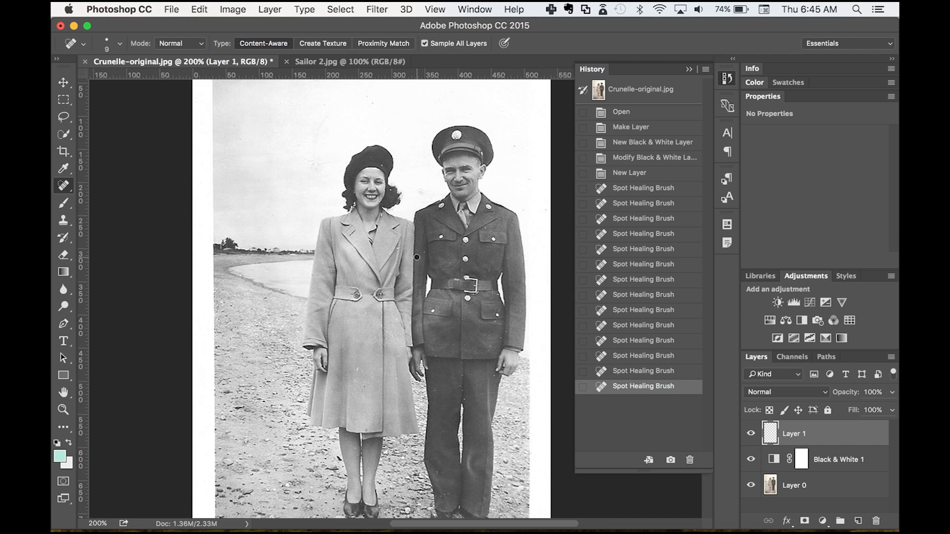
{"action": "left_click", "coordinate": [425, 252]}
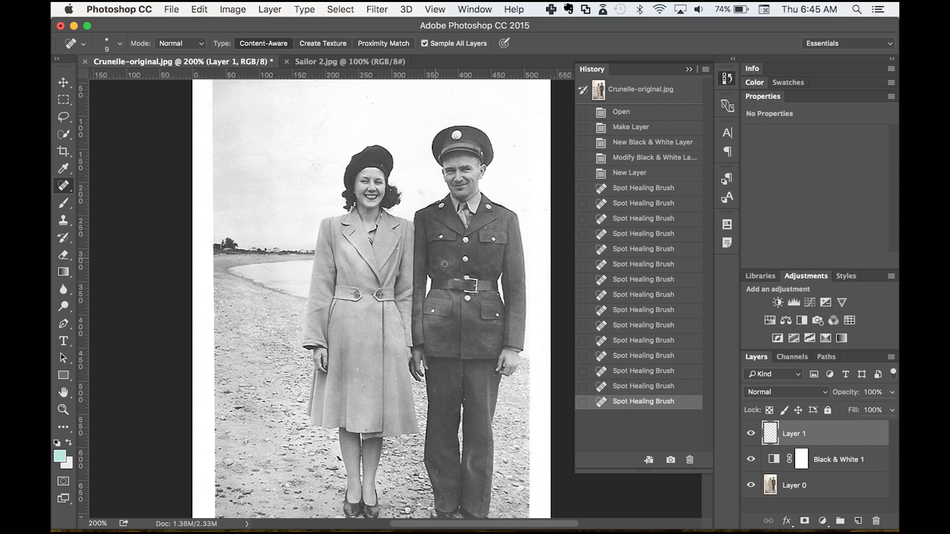
- Examine the healing strokes on their own layer in isolation, and compare the photo with and without that layer
{"action": "left_click", "coordinate": [750, 460]}
{"action": "left_click", "coordinate": [751, 486]}
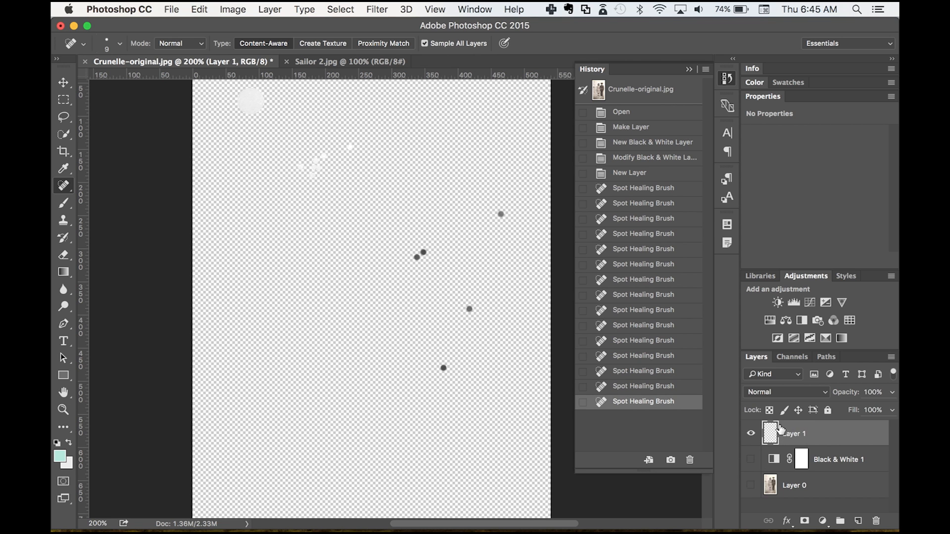
{"action": "left_click", "coordinate": [751, 460]}
{"action": "left_click", "coordinate": [751, 486]}
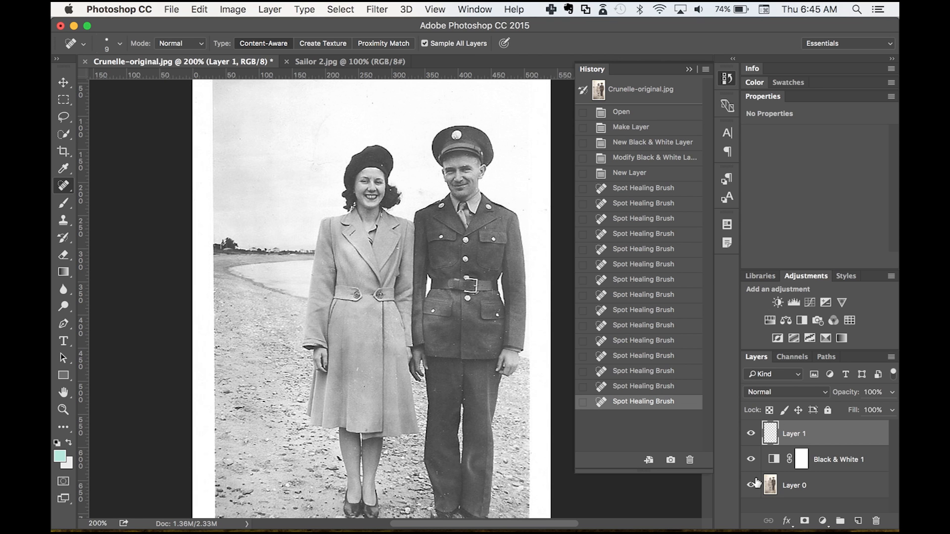
{"action": "left_click", "coordinate": [751, 433]}
{"action": "left_click", "coordinate": [751, 434]}
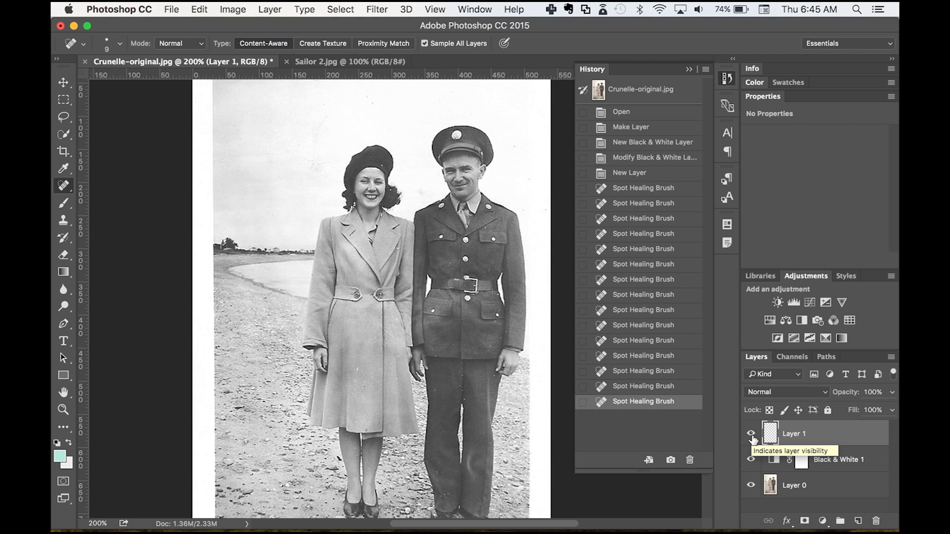
{"action": "left_click", "coordinate": [751, 434]}
{"action": "left_click", "coordinate": [751, 435]}
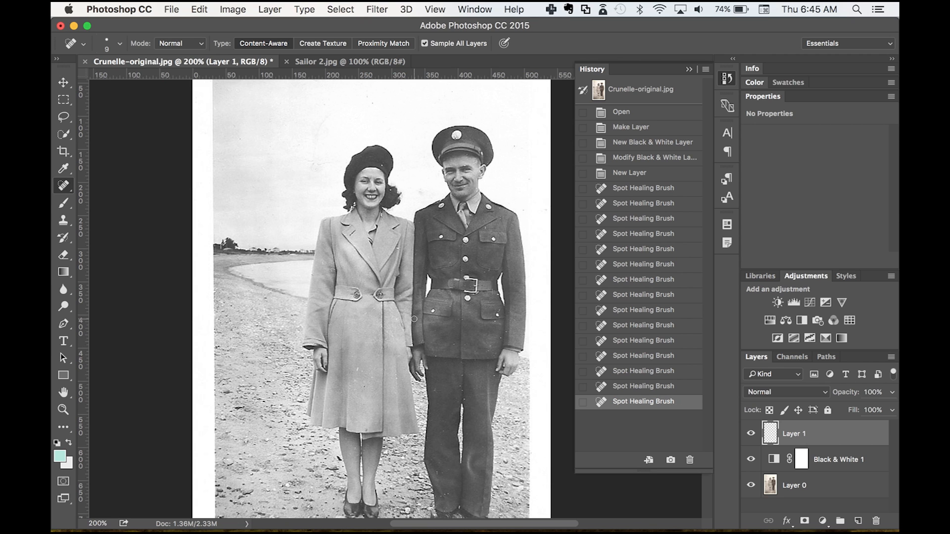
{"action": "left_click", "coordinate": [305, 9]}
{"action": "mouse_move", "coordinate": [377, 9]}
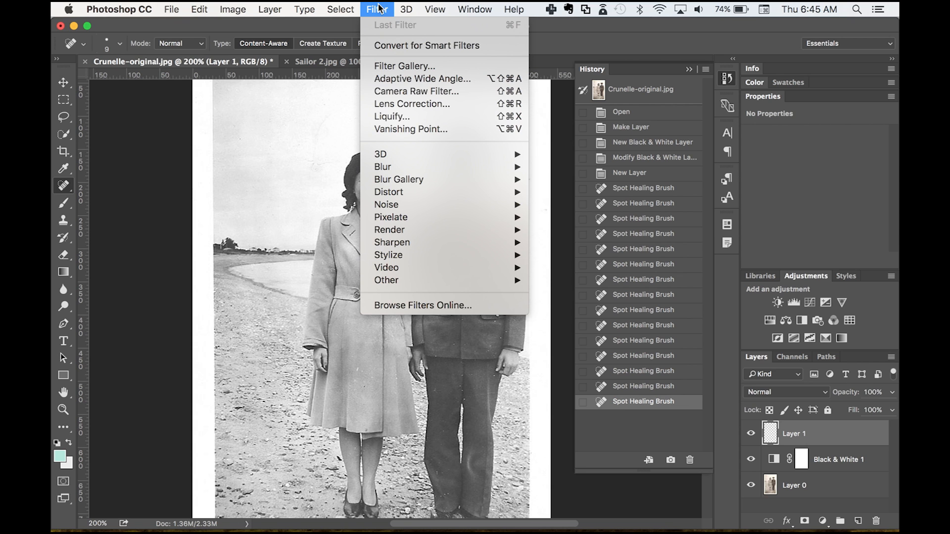
{"action": "mouse_move", "coordinate": [402, 156]}
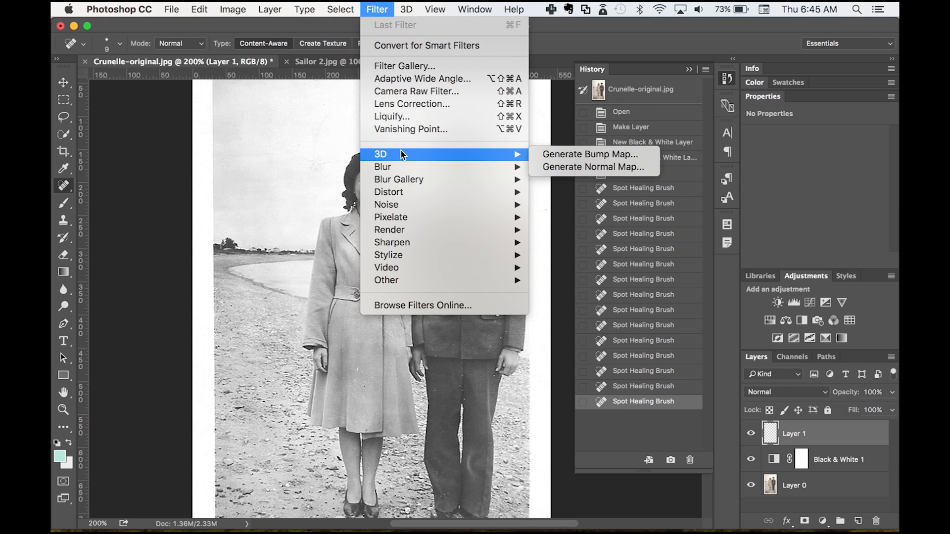
{"action": "left_click", "coordinate": [800, 506]}
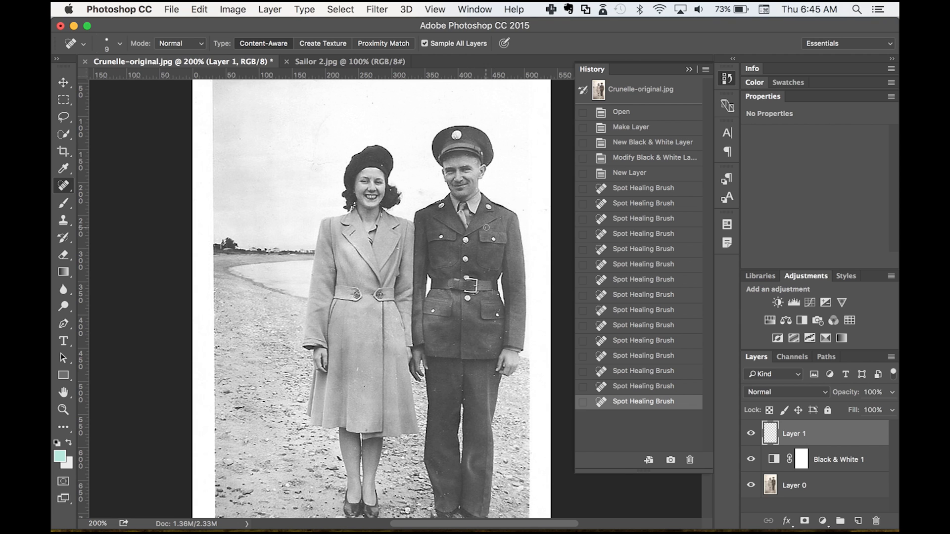
- Duplicate the photo, Black & White and healing layers together, and merge the three copies into a single layer
{"action": "left_click", "coordinate": [829, 489], "text": "shift"}
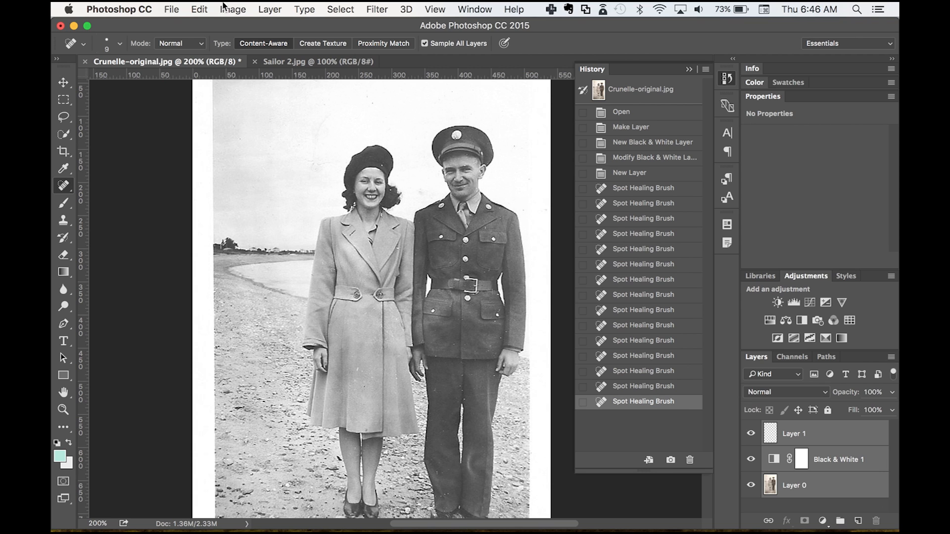
{"action": "key", "text": "super+j"}
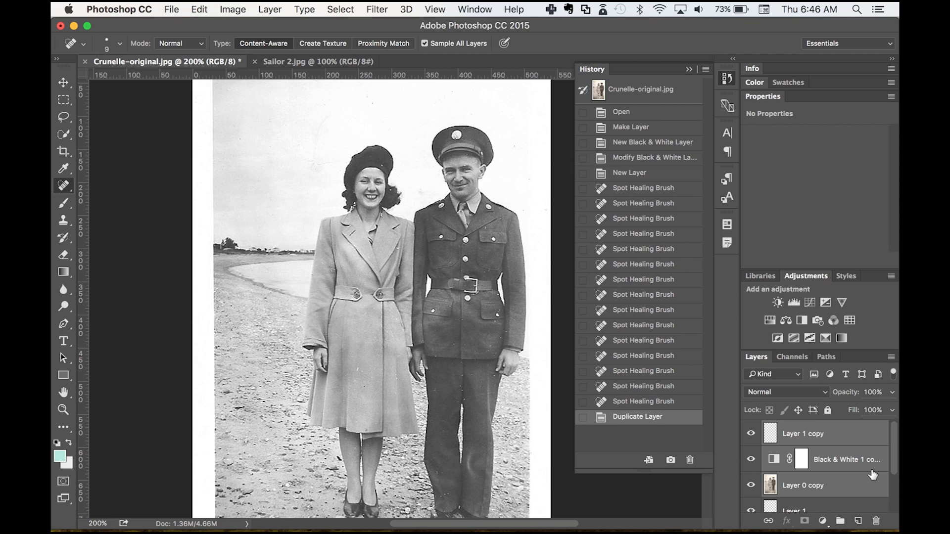
{"action": "left_click", "coordinate": [270, 9]}
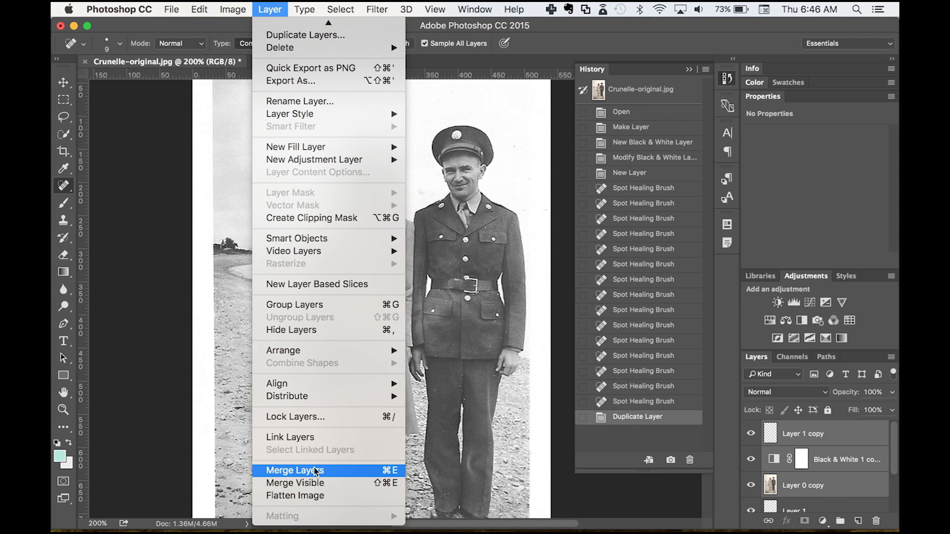
{"action": "left_click", "coordinate": [296, 471]}
- Group the original Layer 1, Black & White 1 and Layer 0 beneath the merged copy
{"action": "scroll", "coordinate": [825, 467], "scroll_direction": "down", "scroll_amount": 1}
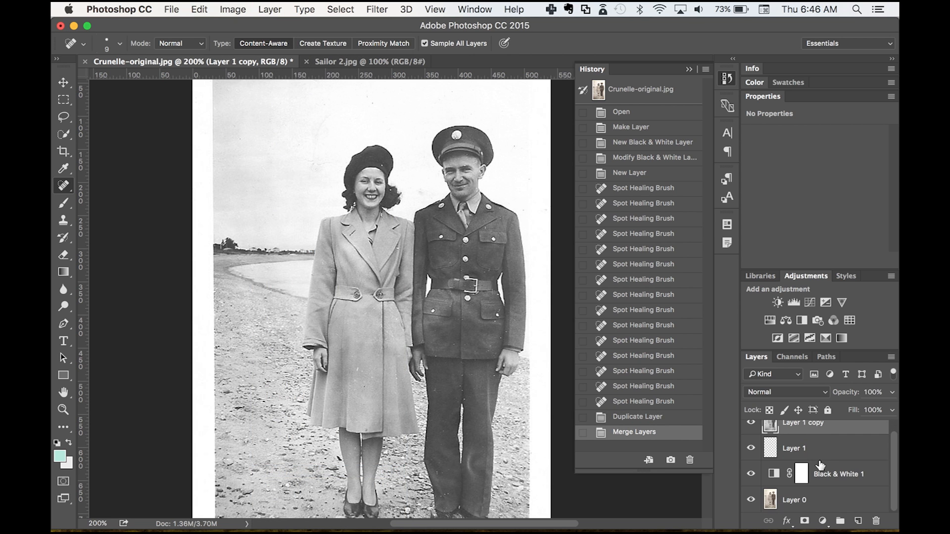
{"action": "left_click", "coordinate": [821, 451]}
{"action": "left_click", "coordinate": [821, 501], "text": "shift"}
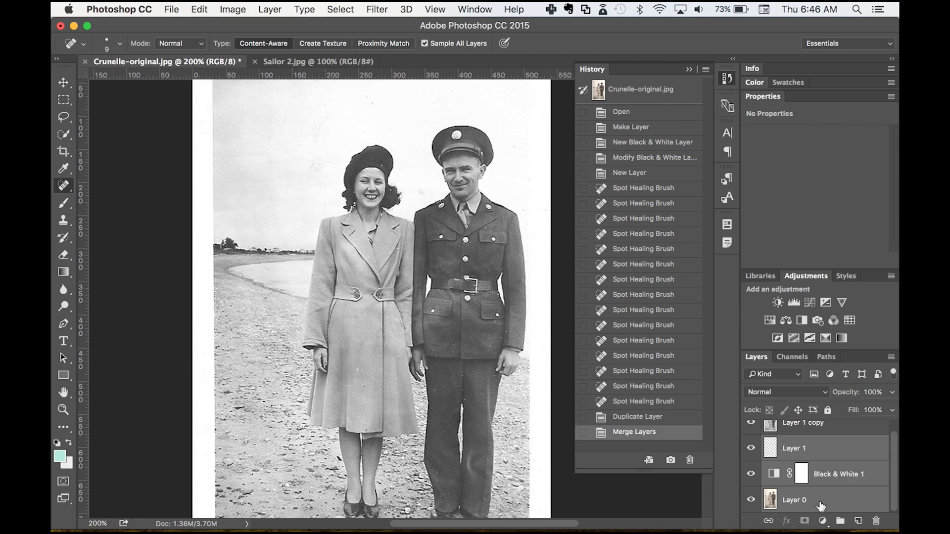
{"action": "key", "text": "super+g"}
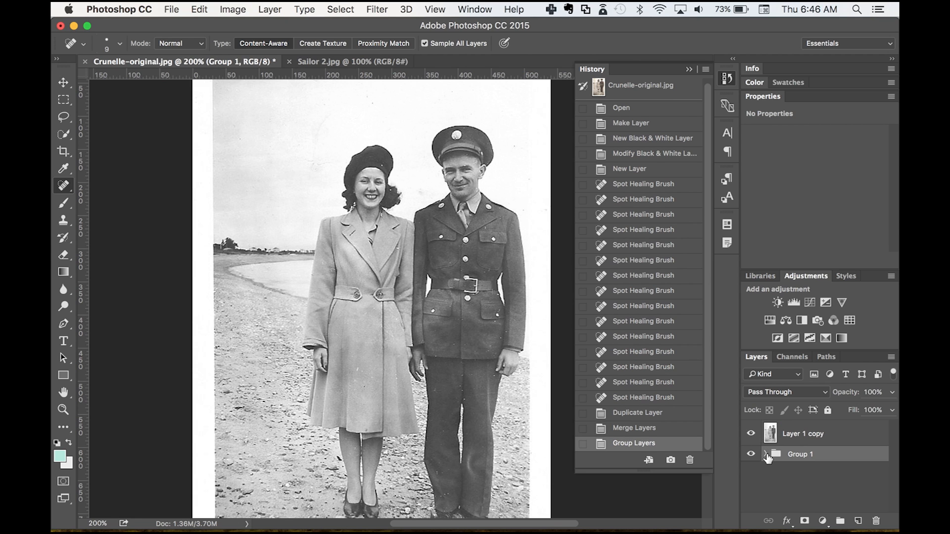
- Hide the merged copy and the group, and show the group alone to check its separate layers
{"action": "left_click", "coordinate": [794, 441]}
{"action": "left_click", "coordinate": [751, 433]}
{"action": "left_click", "coordinate": [750, 454]}
{"action": "left_click", "coordinate": [765, 454]}
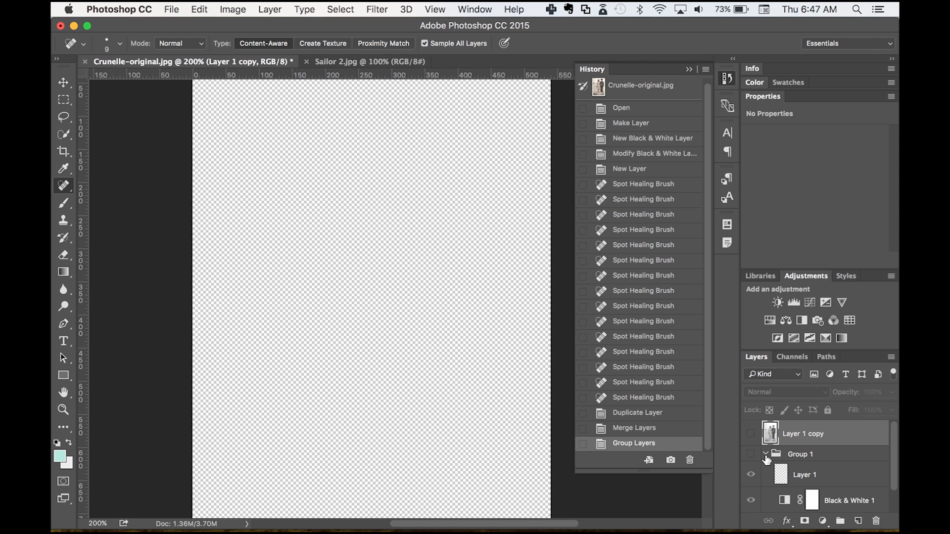
{"action": "left_click", "coordinate": [751, 453]}
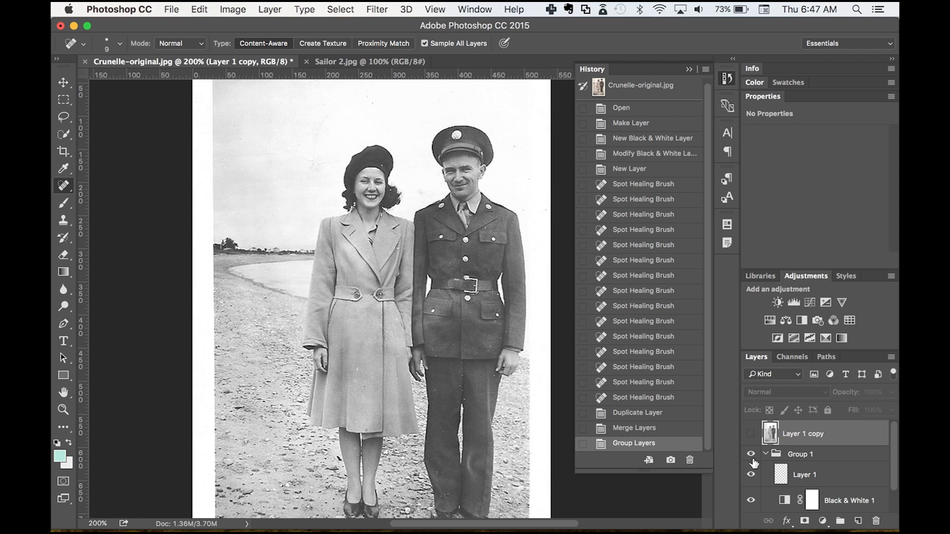
- Collapse the group of original layers and rename it "Original adjustments"
{"action": "left_click", "coordinate": [770, 458]}
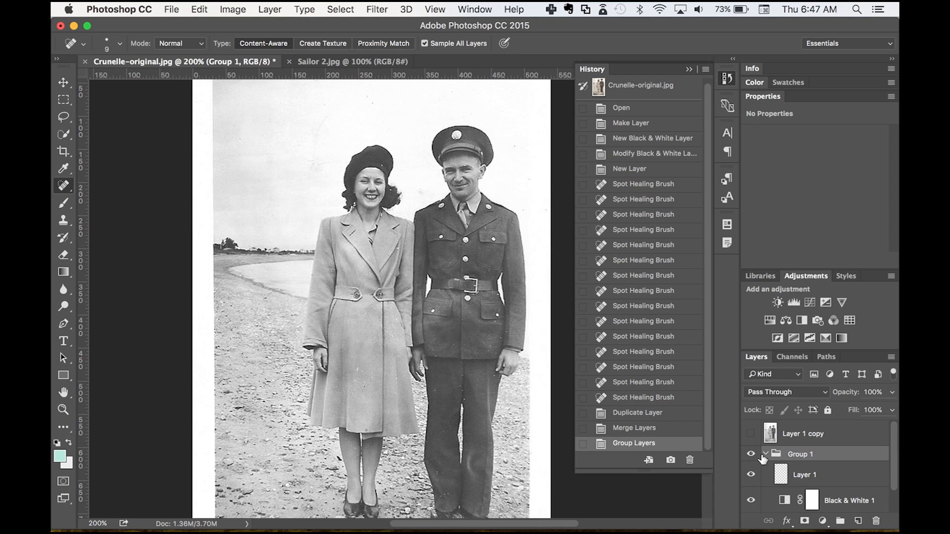
{"action": "left_click", "coordinate": [765, 454]}
{"action": "double_click", "coordinate": [802, 455]}
{"action": "type", "text": "o"}
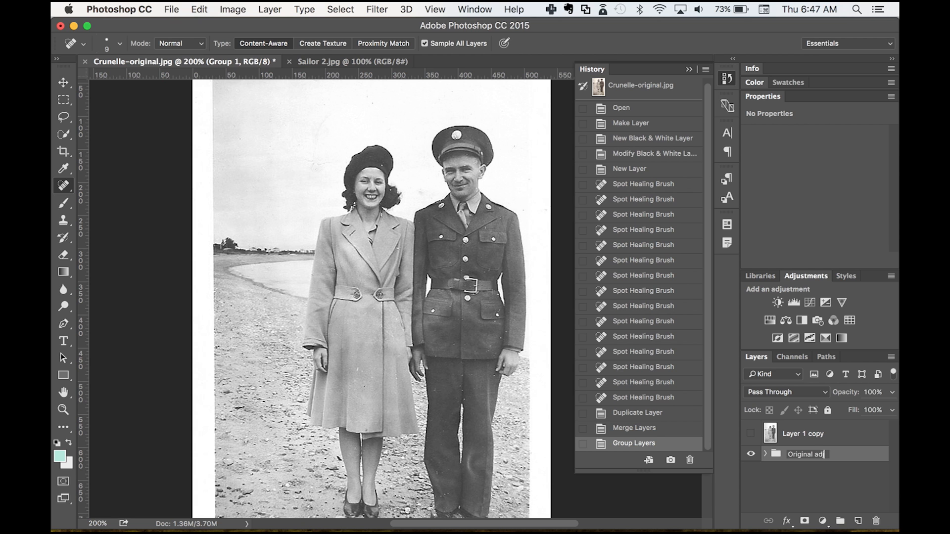
{"action": "type", "text": "riginal adjustments"}
{"action": "key", "text": "Return"}
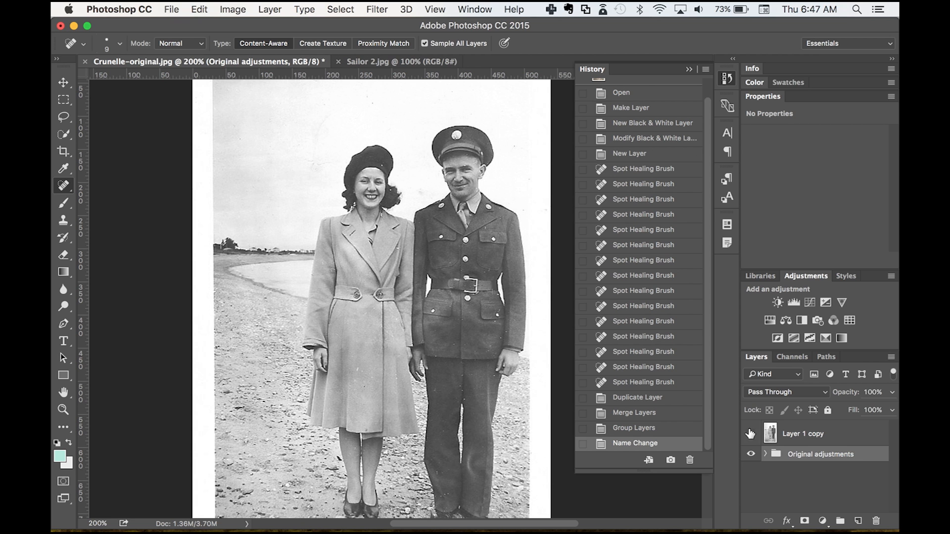
- Make the merged copy the active, visible layer and hide the Original adjustments group
{"action": "left_click", "coordinate": [797, 434]}
{"action": "left_click", "coordinate": [750, 454]}
{"action": "left_click", "coordinate": [751, 433]}
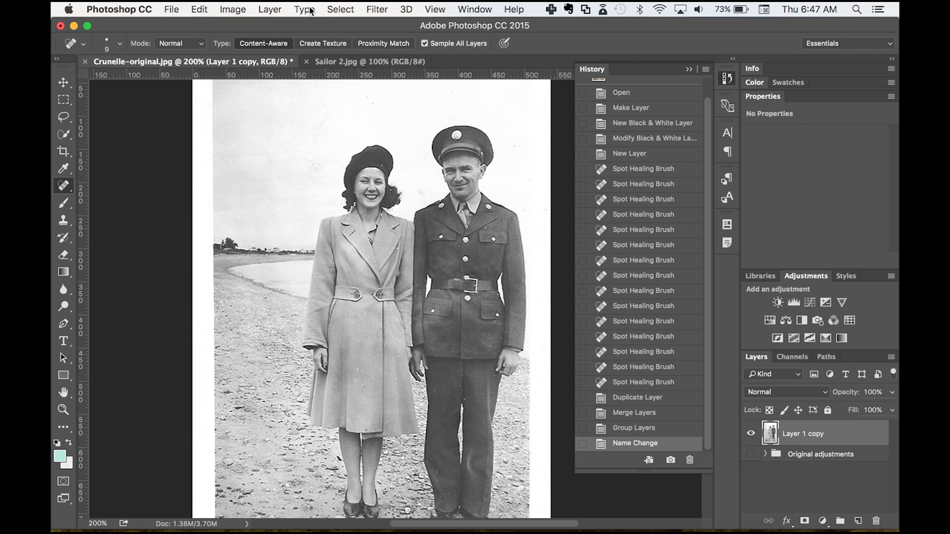
- Open the Unsharp Mask filter for the merged copy and enlarge the filter's preview to 500%
{"action": "left_click", "coordinate": [385, 8]}
{"action": "mouse_move", "coordinate": [403, 205]}
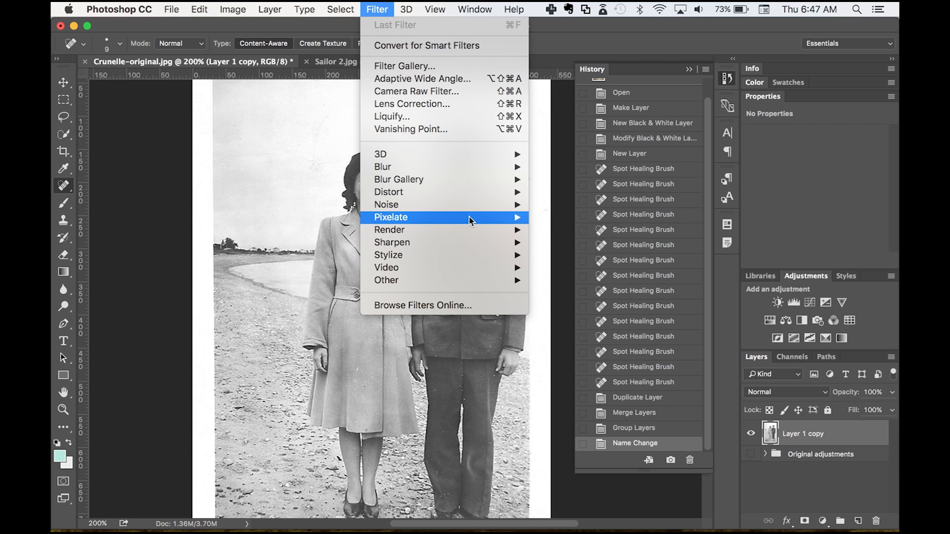
{"action": "mouse_move", "coordinate": [470, 245]}
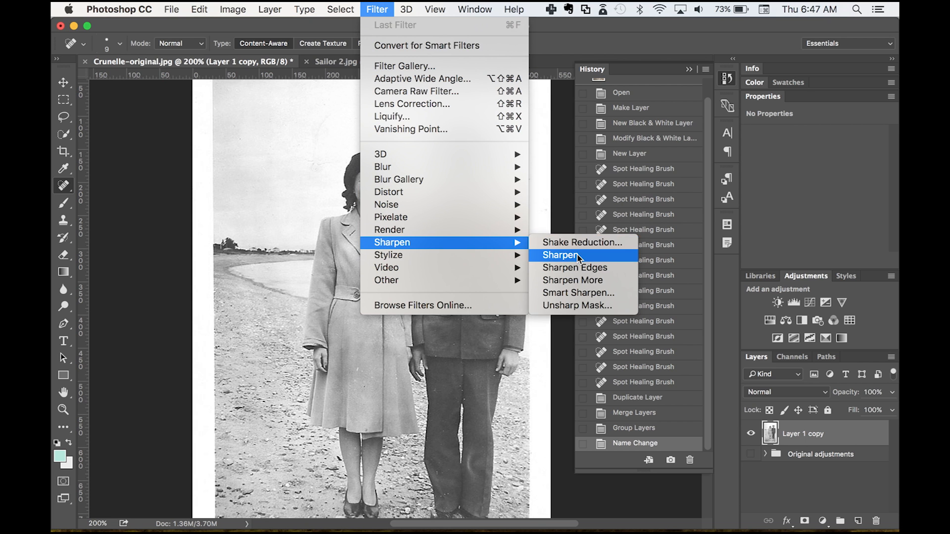
{"action": "left_click", "coordinate": [554, 255]}
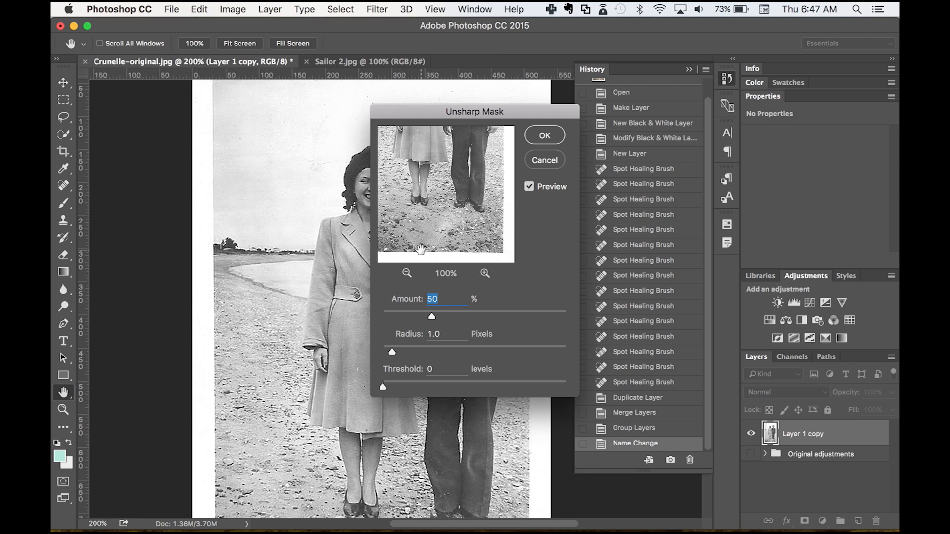
{"action": "left_click", "coordinate": [485, 273]}
{"action": "left_click", "coordinate": [485, 273]}
{"action": "left_click", "coordinate": [485, 274]}
{"action": "left_click", "coordinate": [485, 274]}
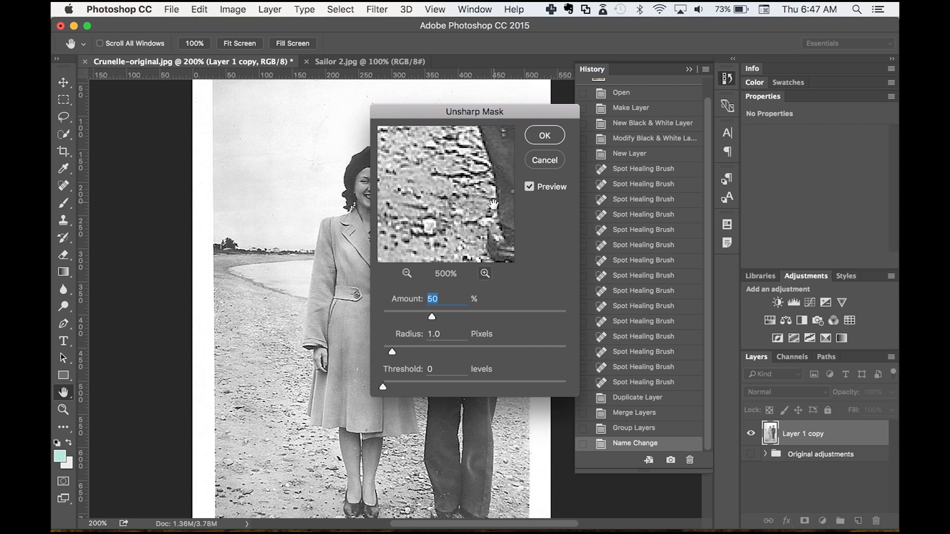
- Check the woman's face in the filter preview and apply the Unsharp Mask with amount 50%, radius 1.0 pixels and threshold 0
{"action": "left_click_drag", "start_coordinate": [446, 204], "coordinate": [541, 260]}
{"action": "left_click_drag", "start_coordinate": [411, 170], "coordinate": [487, 277]}
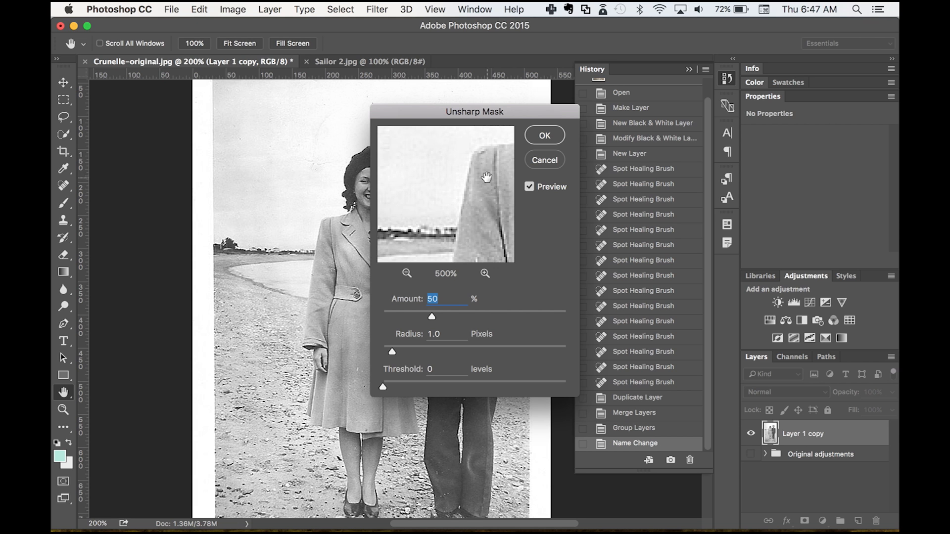
{"action": "left_click_drag", "start_coordinate": [485, 178], "coordinate": [359, 205]}
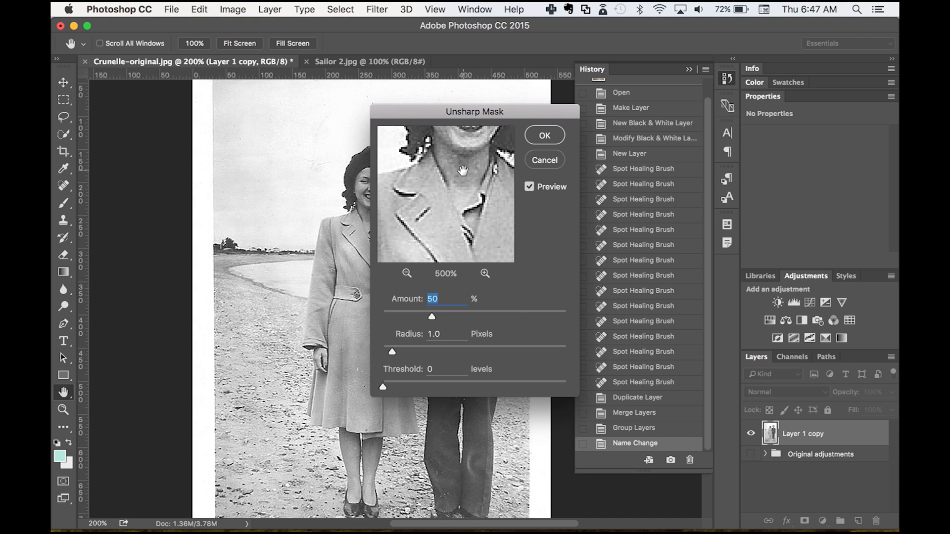
{"action": "left_click_drag", "start_coordinate": [463, 171], "coordinate": [413, 239]}
{"action": "left_click_drag", "start_coordinate": [487, 187], "coordinate": [484, 187]}
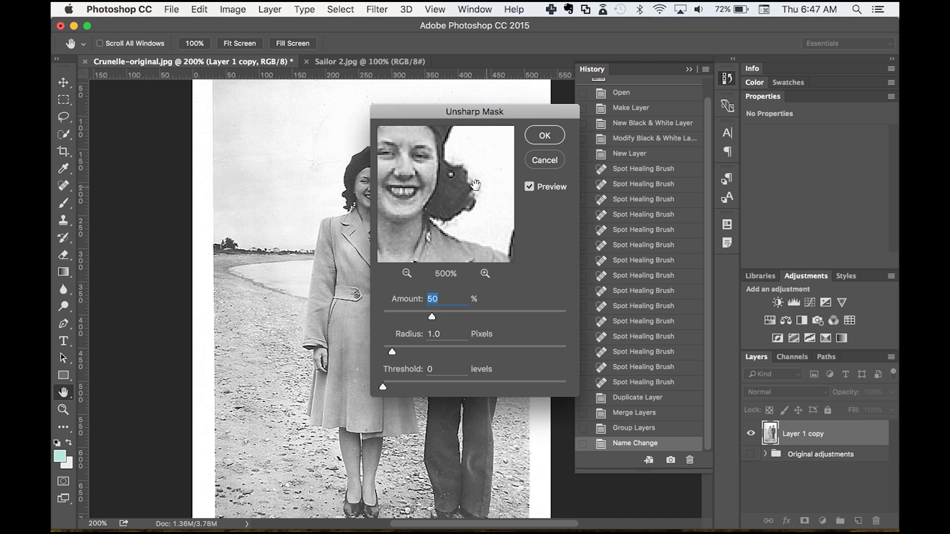
{"action": "left_click", "coordinate": [554, 134]}
- Show the Original adjustments group again, compare it with the sharpened copy, and leave no layer selected
{"action": "left_click", "coordinate": [750, 454]}
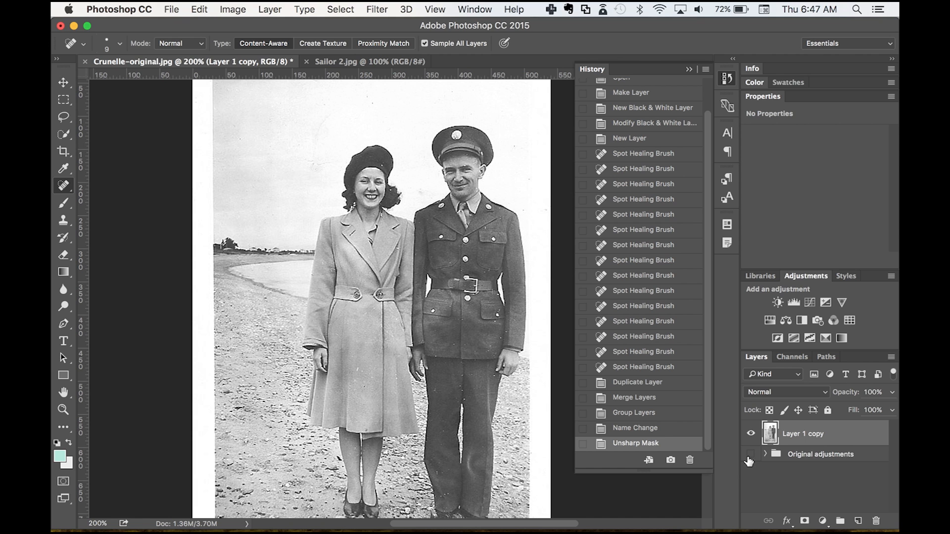
{"action": "left_click", "coordinate": [751, 434]}
{"action": "left_click", "coordinate": [807, 484]}
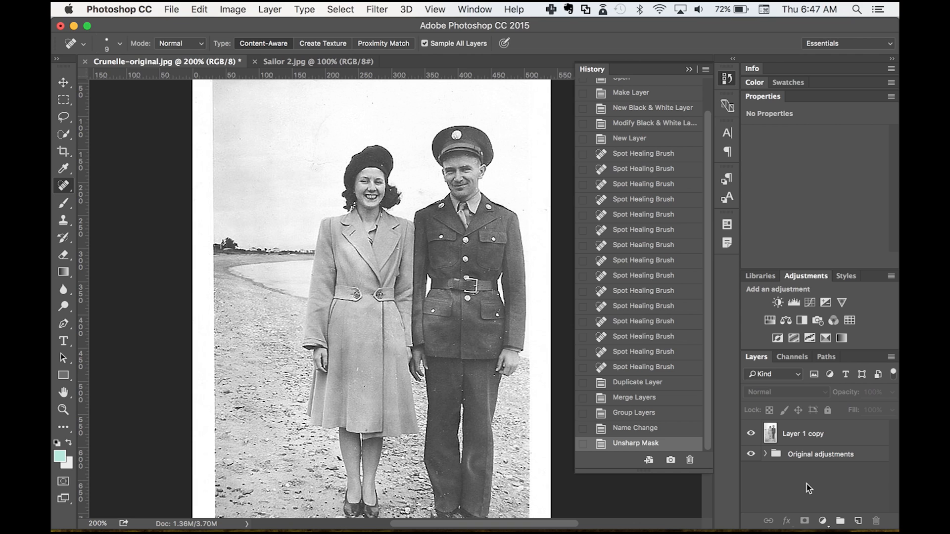